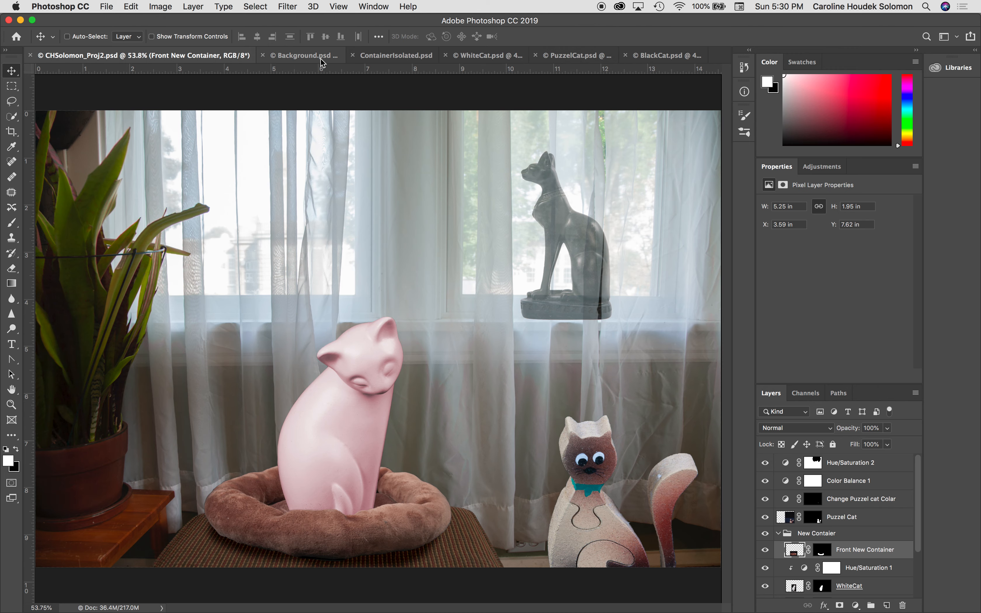
Look through the open composite project and its source images of the container, white cat and puzzle cat.
left_click(305, 58)
left_click(306, 58)
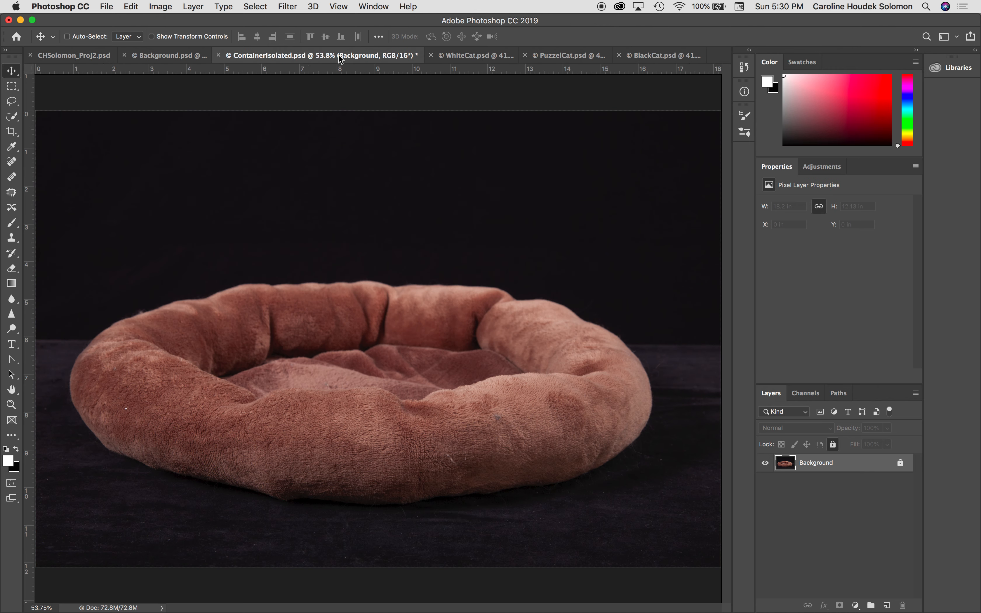
left_click(478, 54)
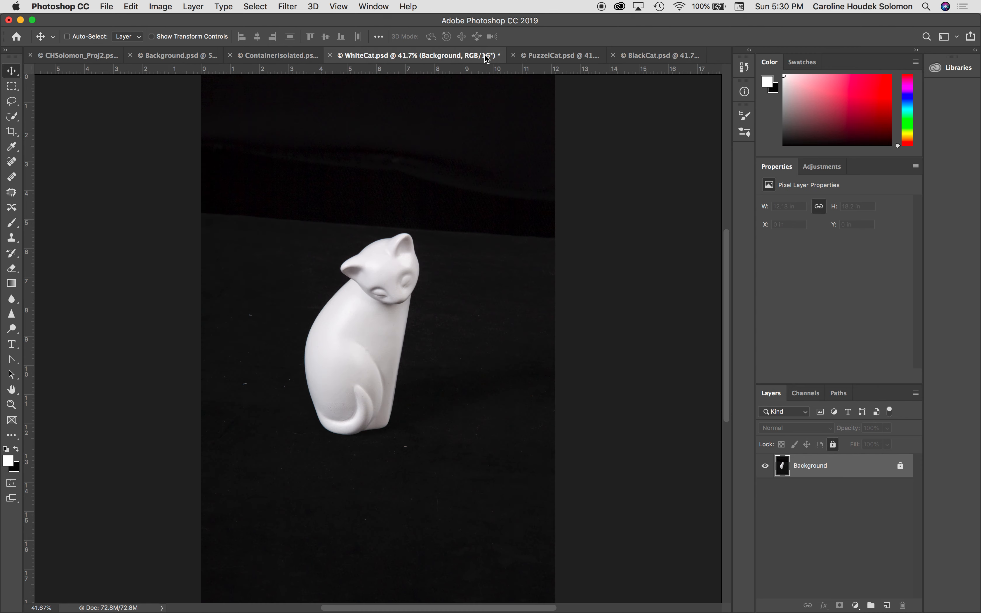
left_click(71, 57)
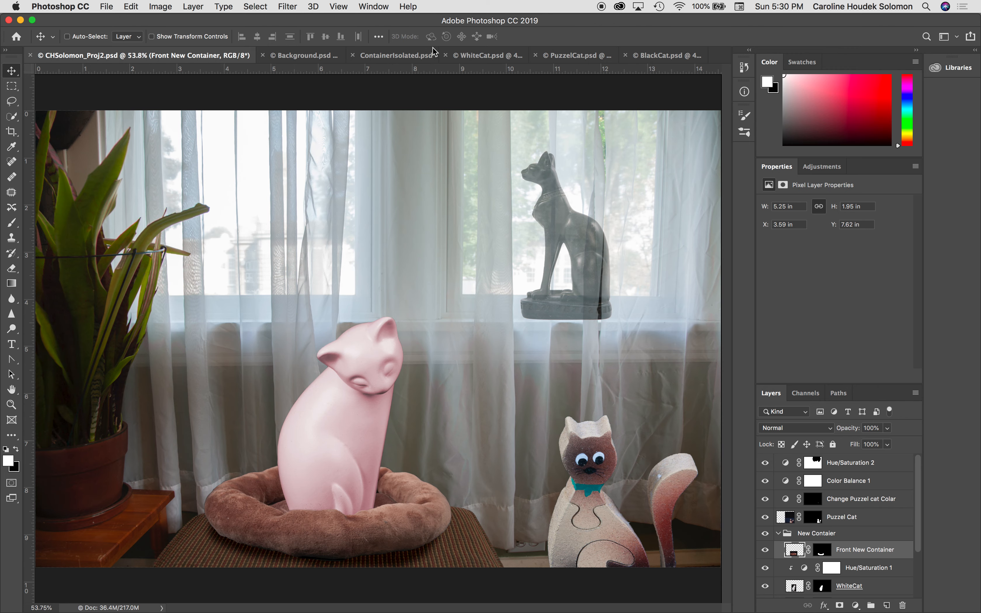
left_click(464, 55)
left_click(562, 60)
Switch to the BlackCat.psd document and set the Quick Selection tool's brush size to 38 px in add-to-selection mode.
left_click(632, 56)
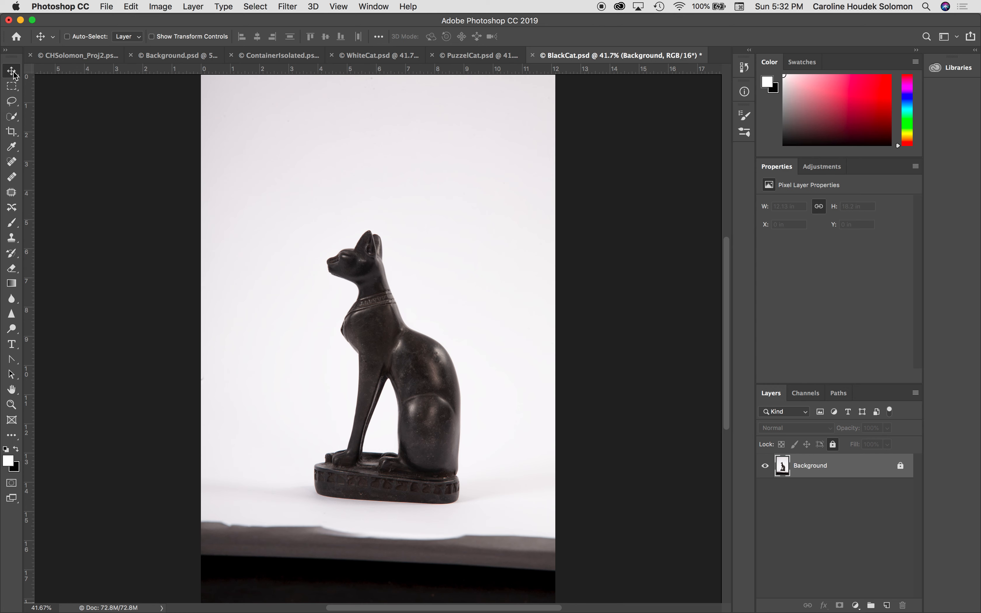
left_click(12, 117)
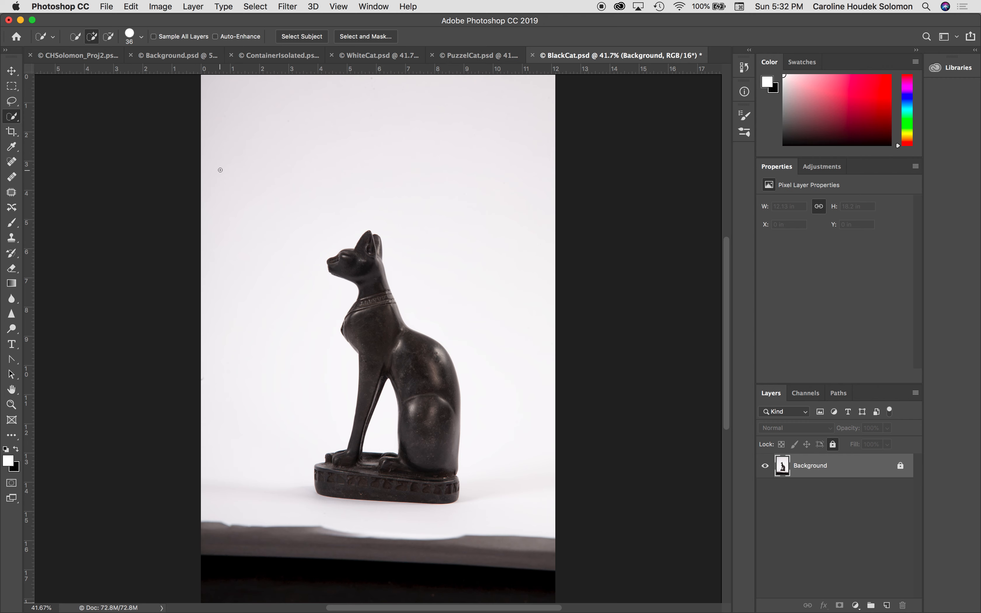
key("super+equal")
key("super+equal")
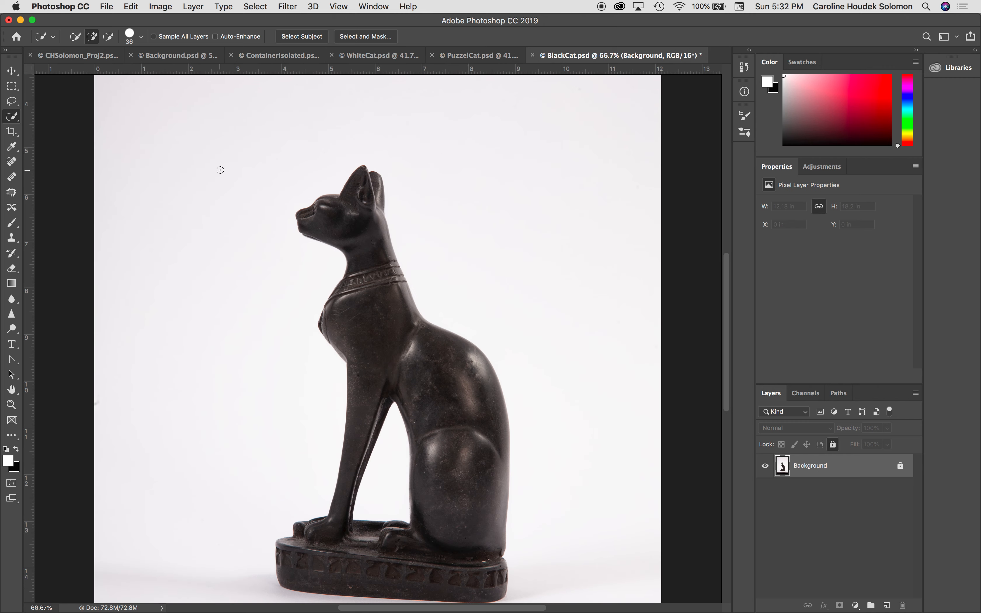
scroll(220, 170, "down", 3)
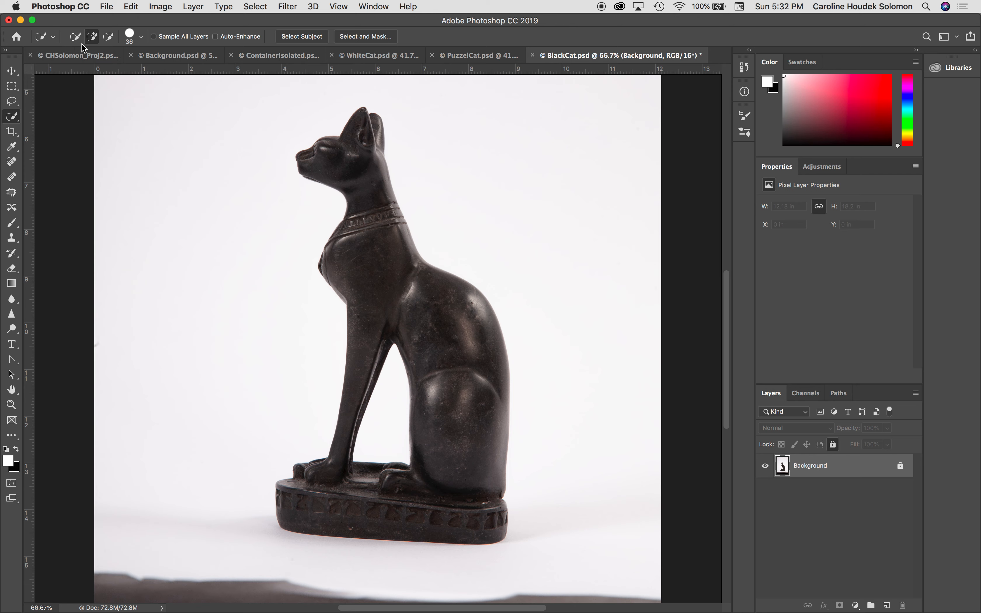
left_click(15, 71)
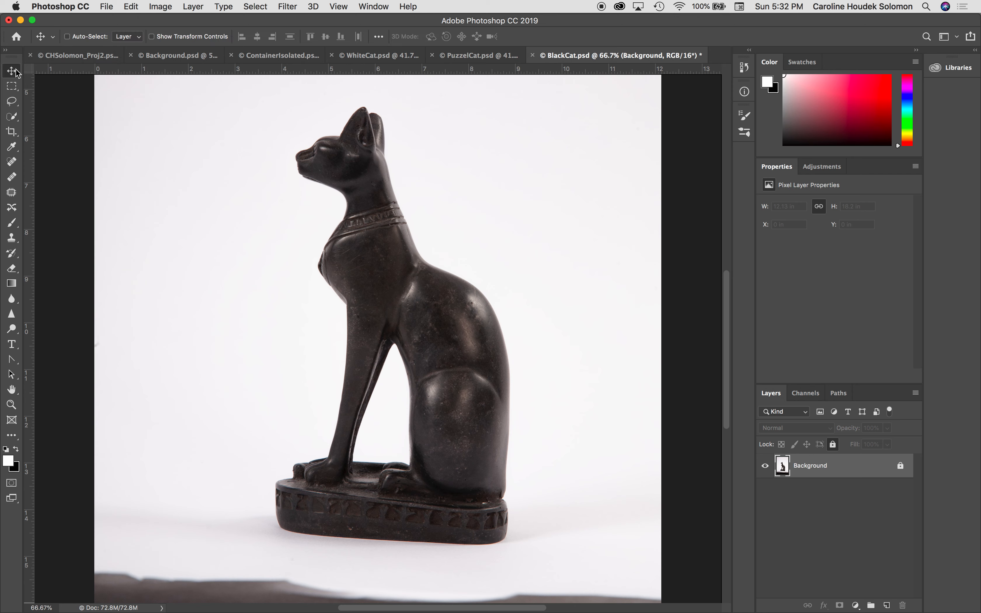
left_click(11, 116)
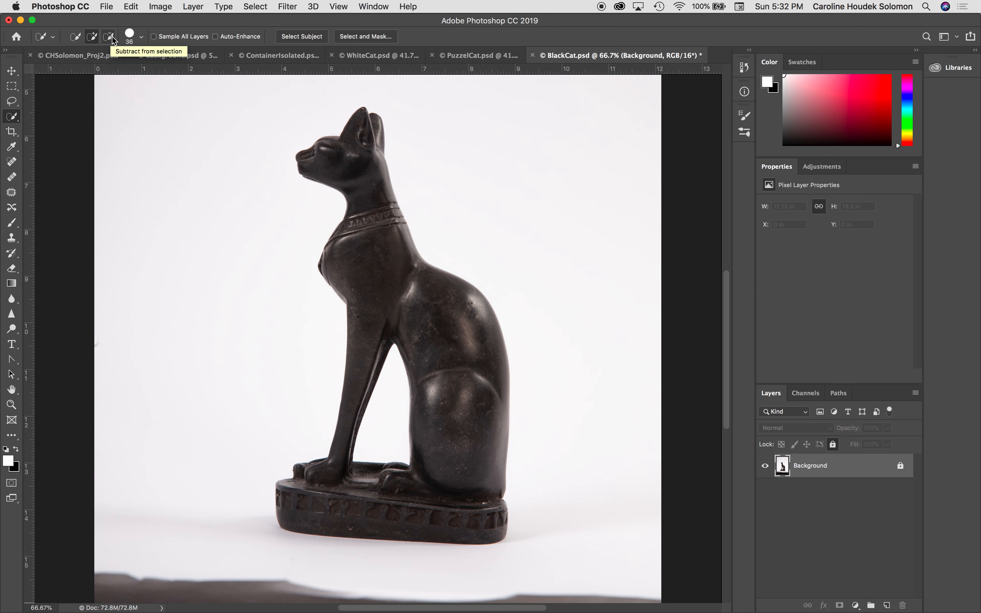
left_click(140, 38)
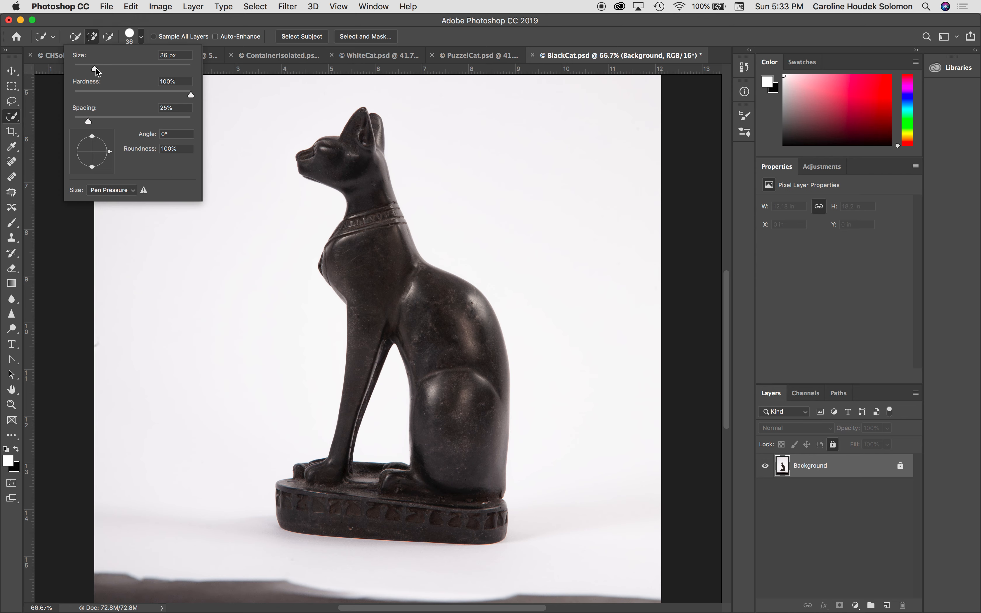
left_click_drag(95, 67, 98, 70)
left_click(141, 38)
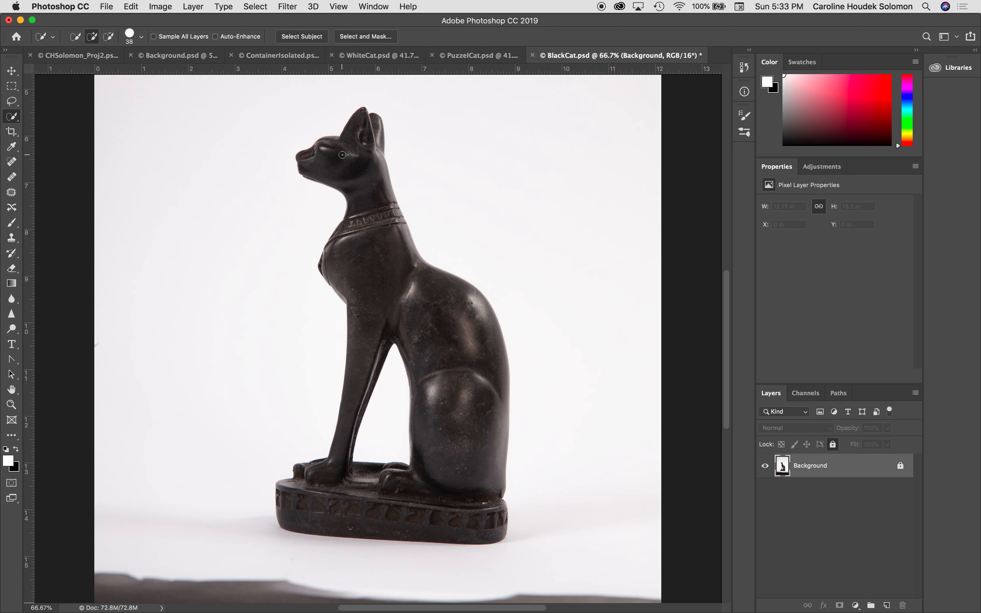
Quick-select the black cat statue with its base, and subtract the white gap between its front and back legs from the selection.
mouse_move(342, 155)
left_mouse_down()
mouse_move(411, 301)
mouse_move(454, 350)
mouse_move(469, 429)
left_mouse_up()
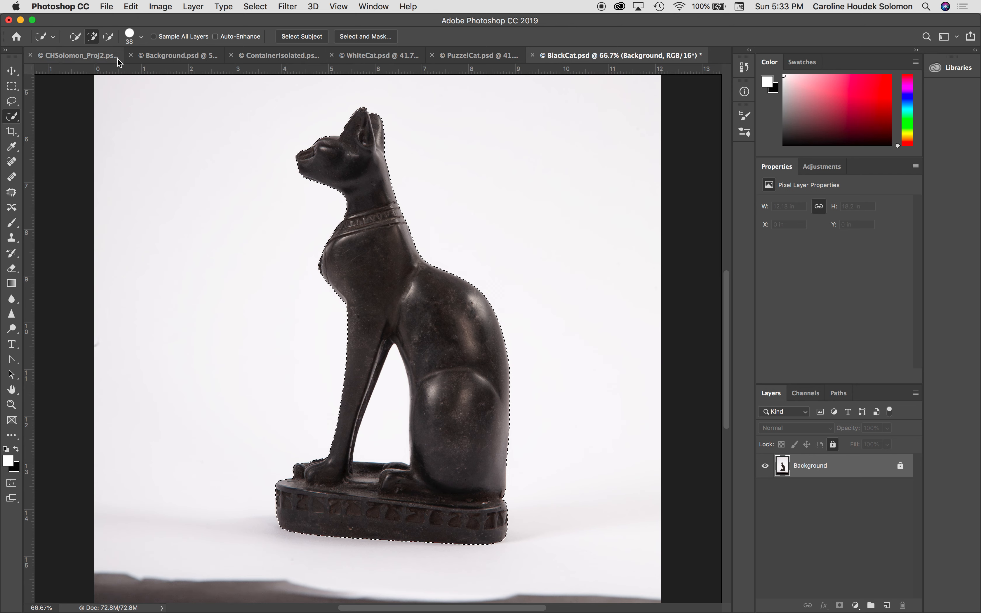
left_click(110, 38)
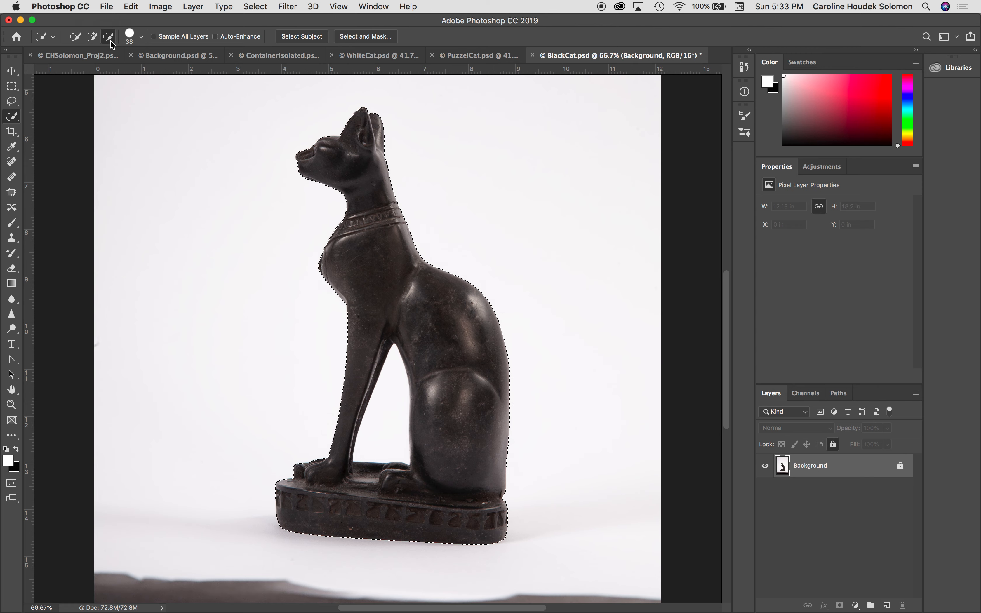
left_click(92, 38)
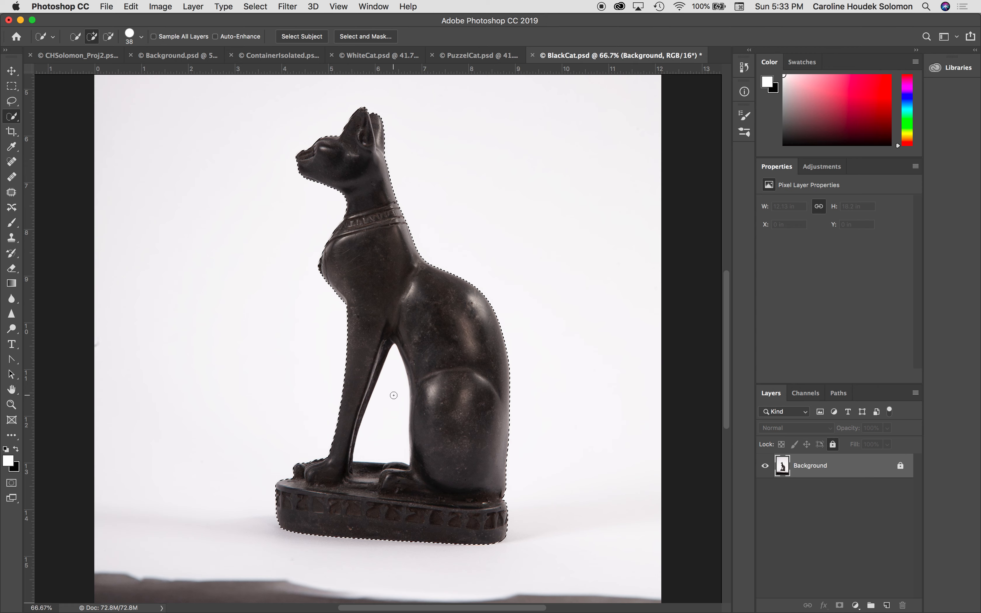
key("alt")
left_click_drag(393, 395, 395, 361)
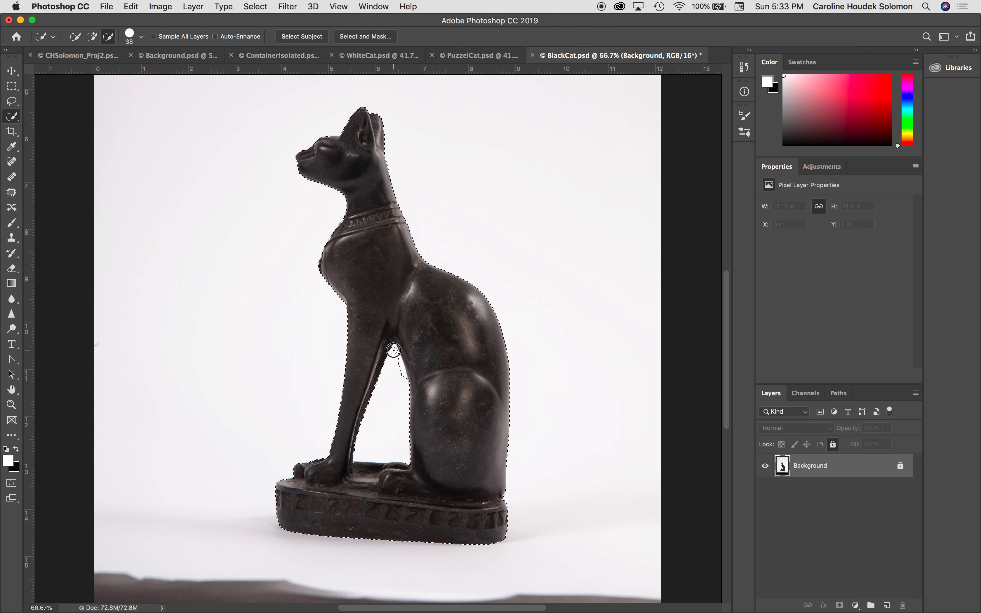
left_click_drag(400, 364, 402, 376)
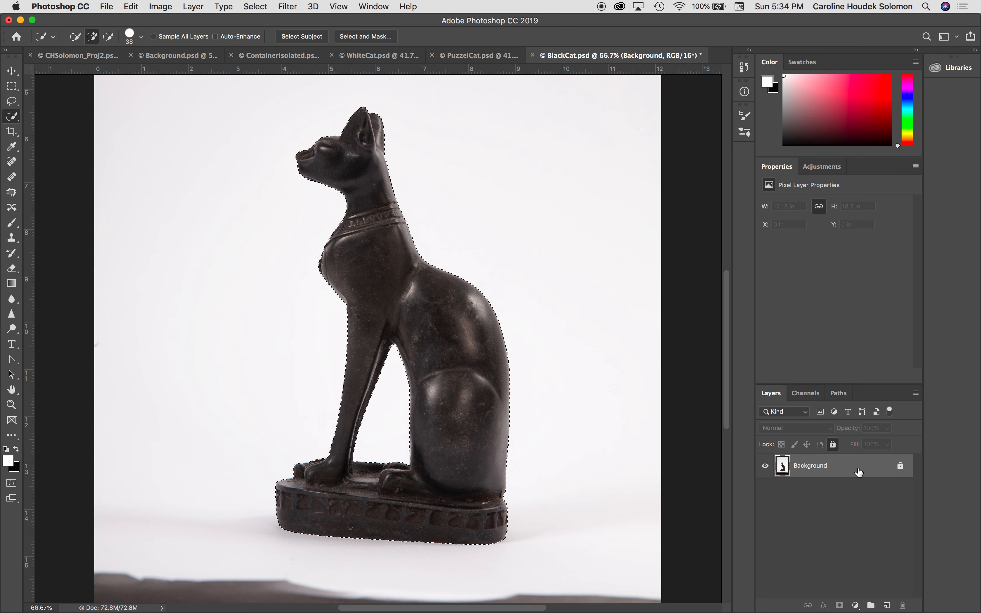
Unlock the Background layer and add a layer mask from the statue selection.
left_click(900, 466)
left_click(839, 605)
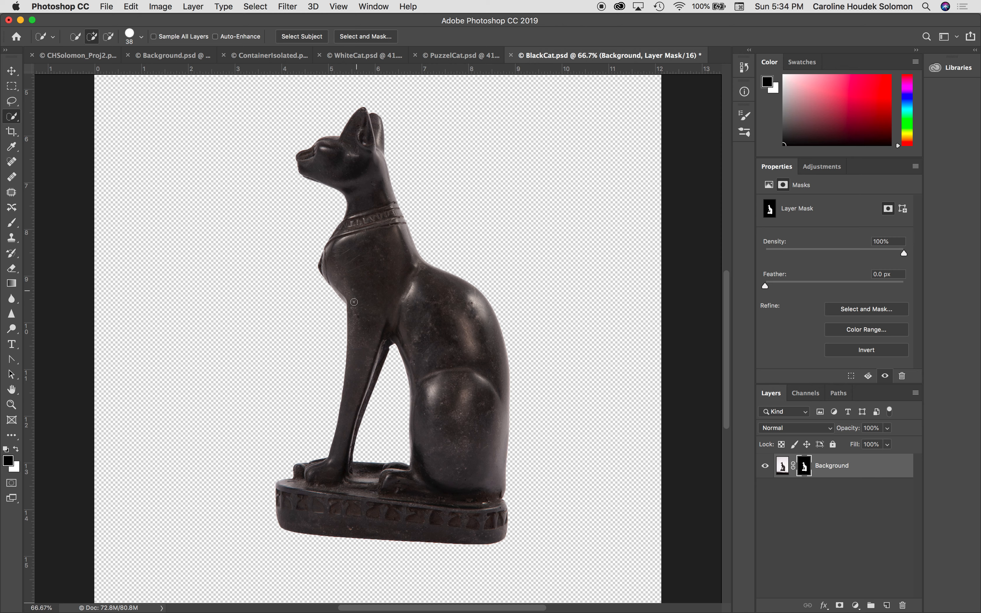
Paint the layer mask with a 20 px brush, using white to restore the notched leg edge and black to clean the top of the gap.
scroll(353, 367, "up", 4)
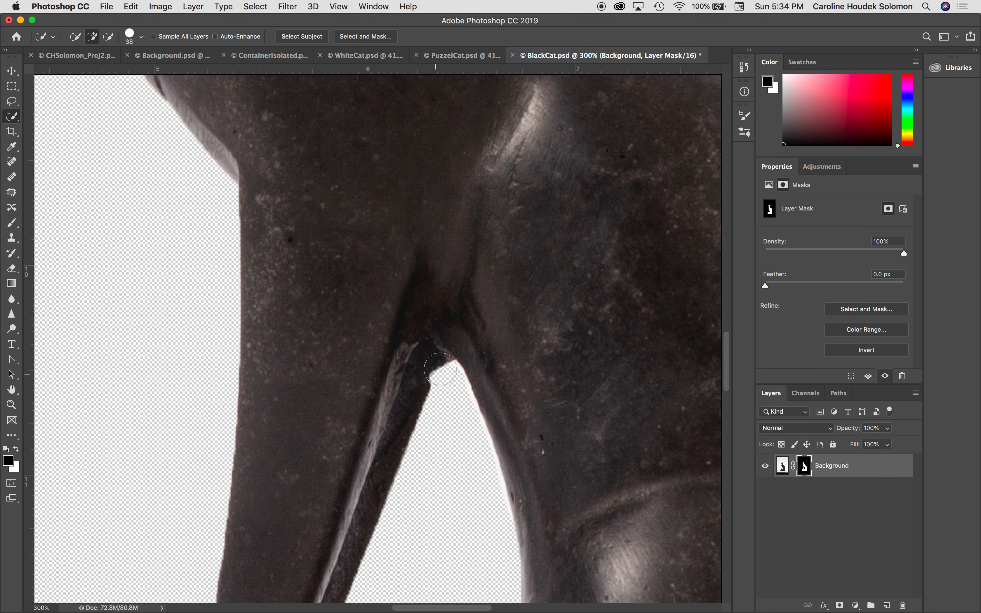
scroll(441, 371, "down", 3)
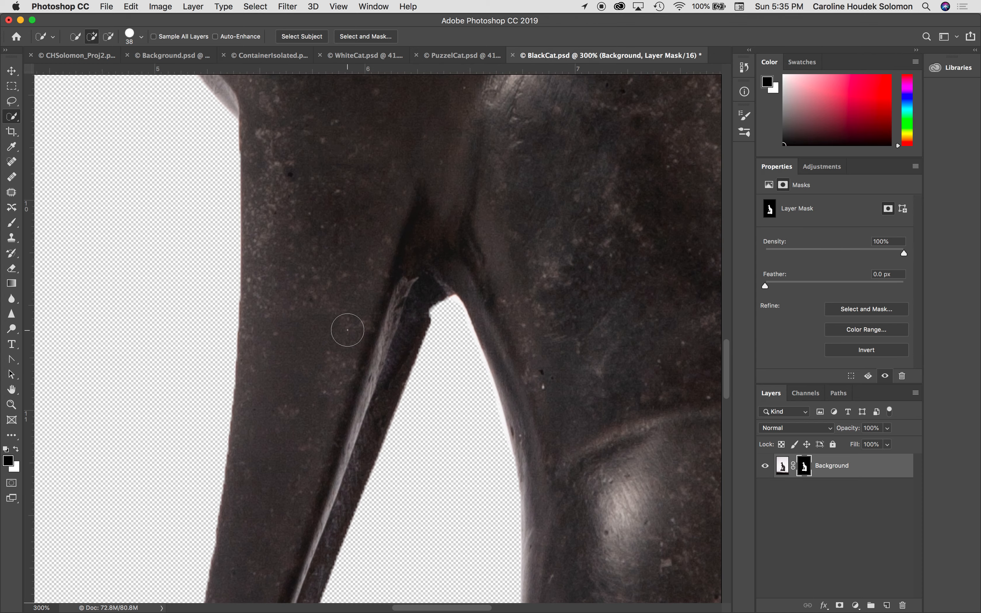
left_click(12, 223)
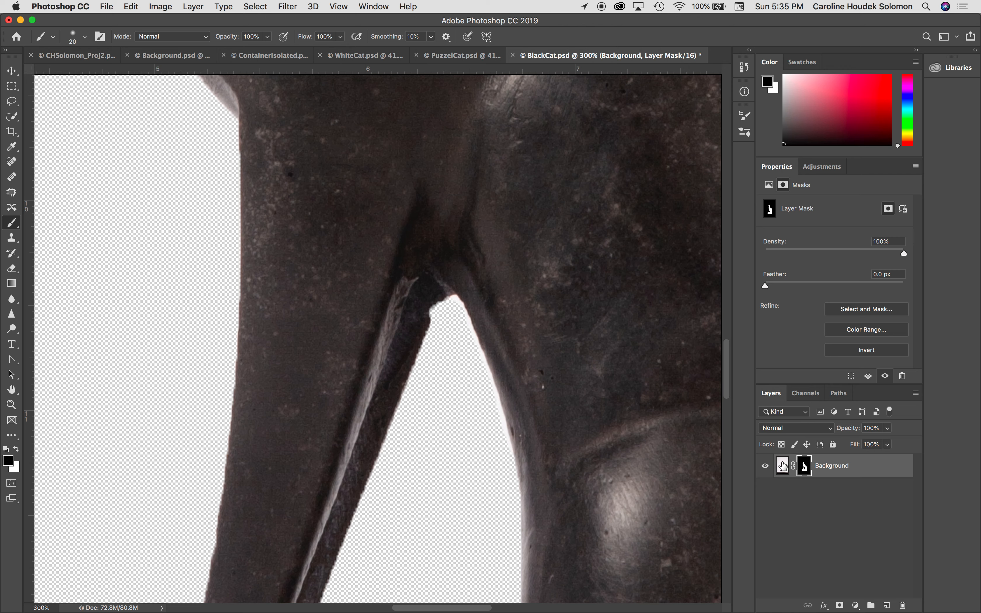
left_click(783, 464)
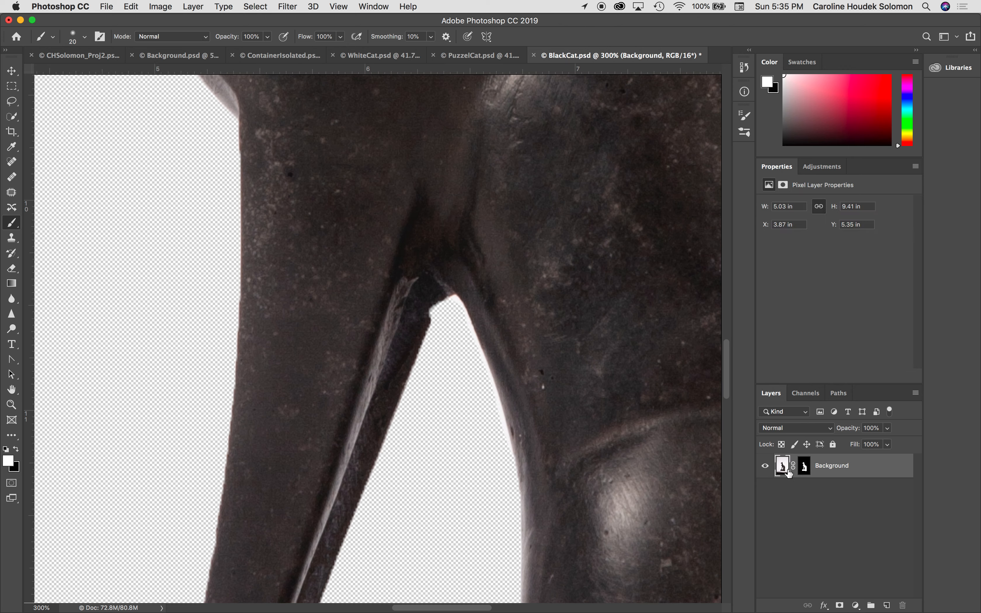
left_click(805, 466)
key("x")
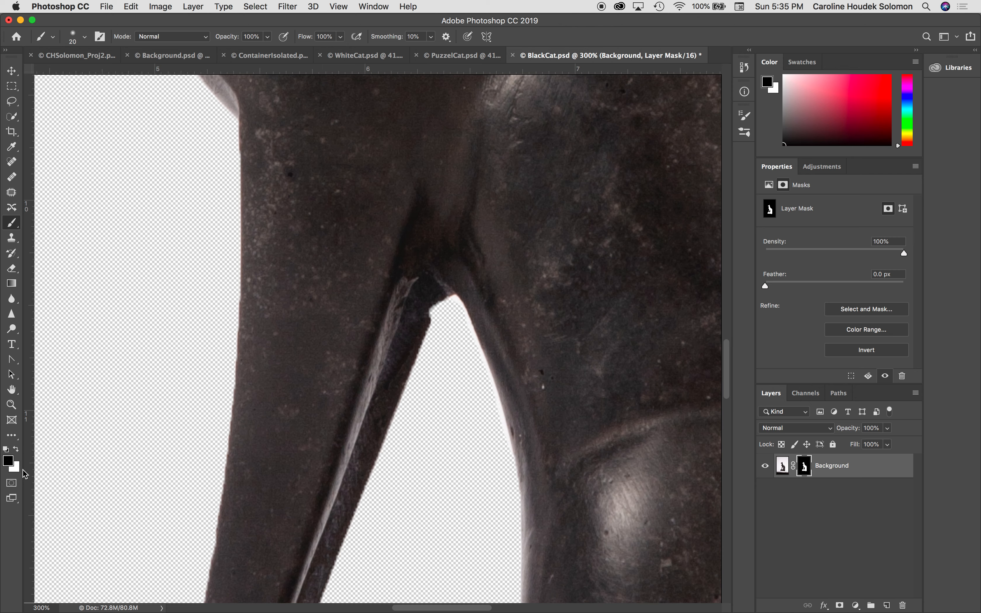
left_click(18, 450)
left_click(18, 451)
left_click(18, 451)
key("x")
key("x")
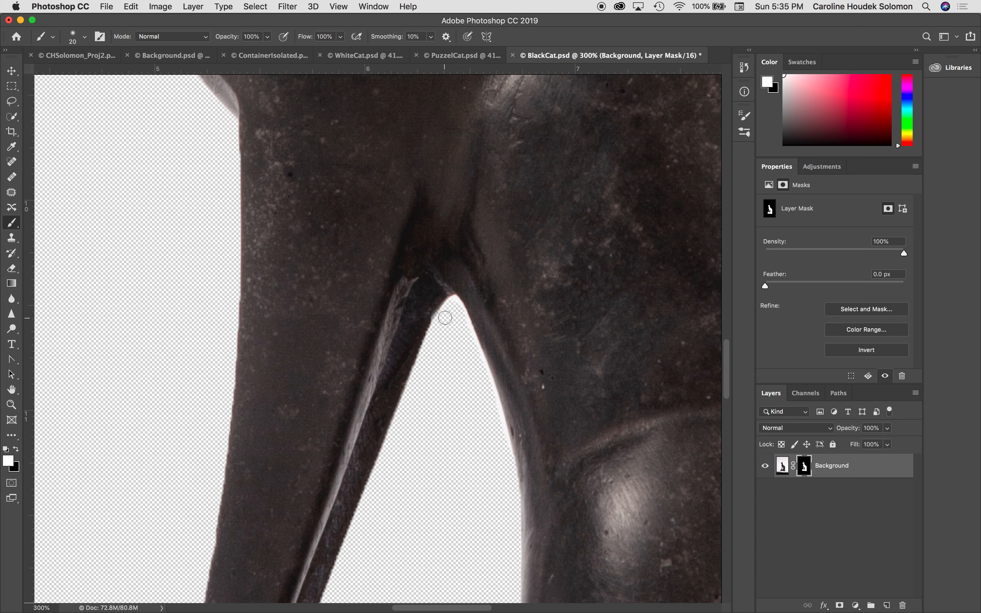
key("x")
mouse_move(453, 303)
left_mouse_down()
mouse_move(462, 324)
mouse_move(453, 309)
mouse_move(461, 316)
left_mouse_up()
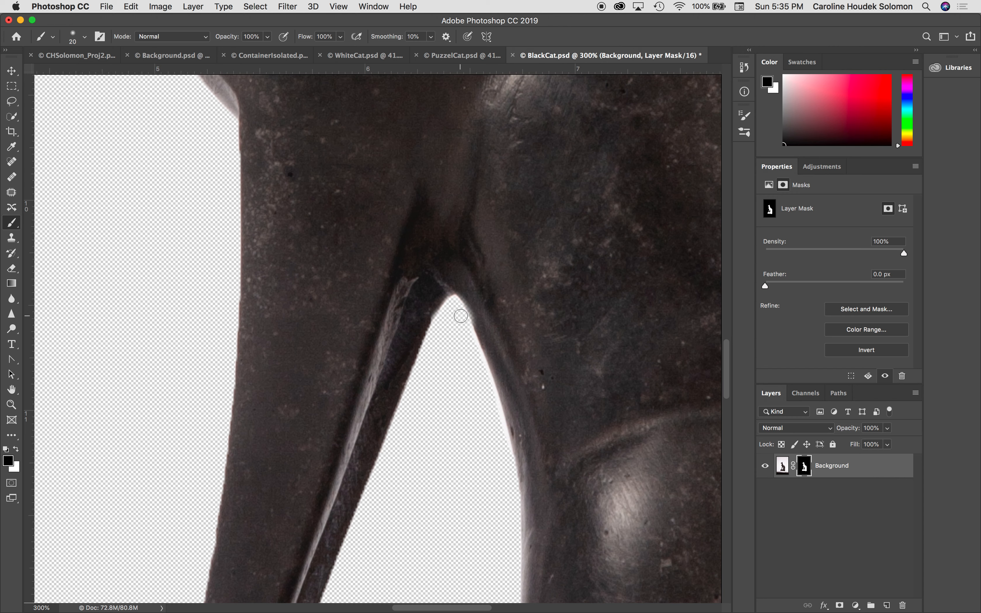
Increase the brush hardness and paint white on the mask to refine the statue's edge at the top of the leg gap.
left_click(87, 39)
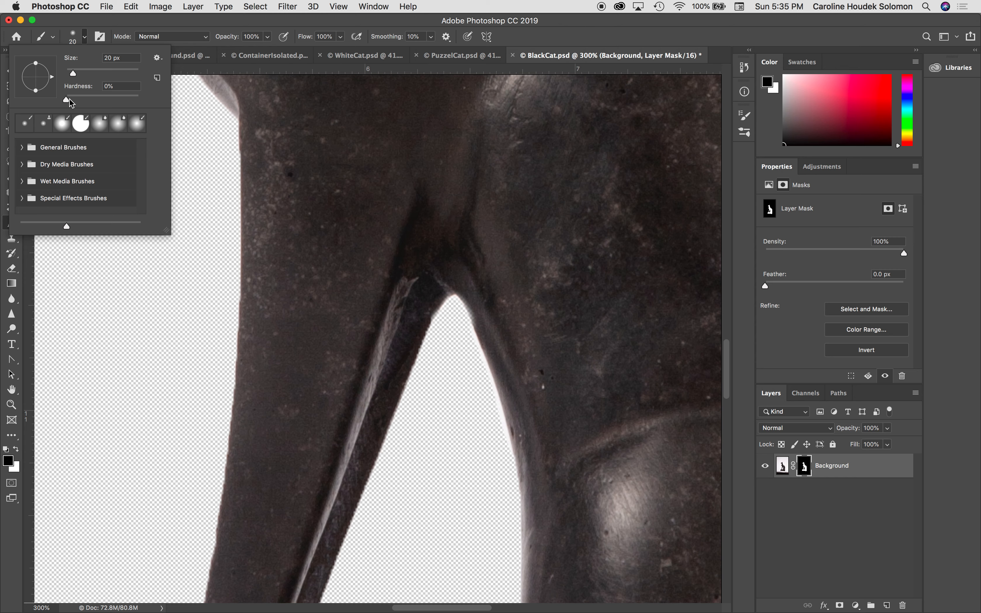
left_click_drag(68, 100, 137, 101)
left_click(84, 37)
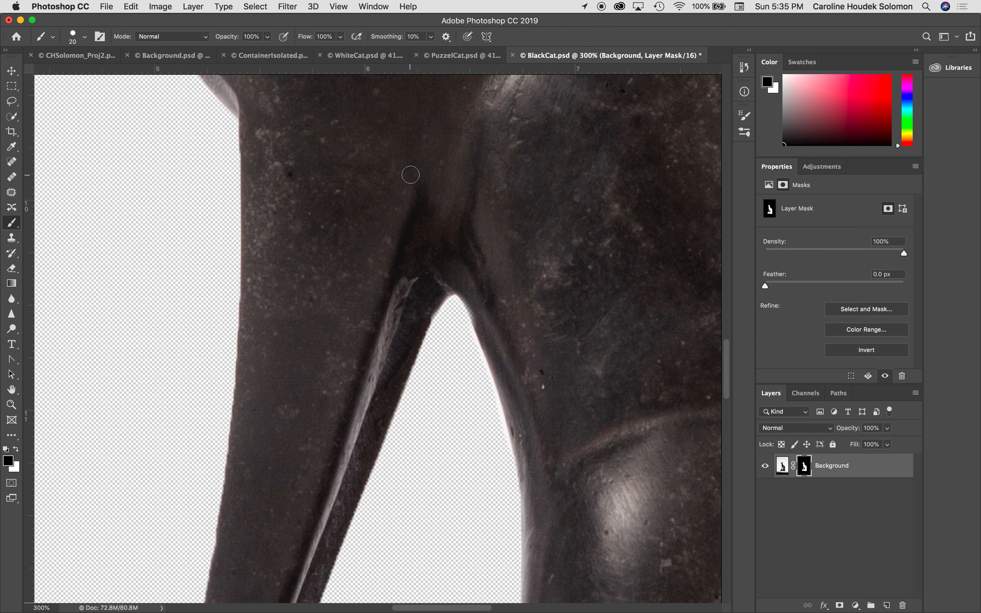
key("x")
left_click_drag(470, 301, 421, 320)
left_click(447, 289)
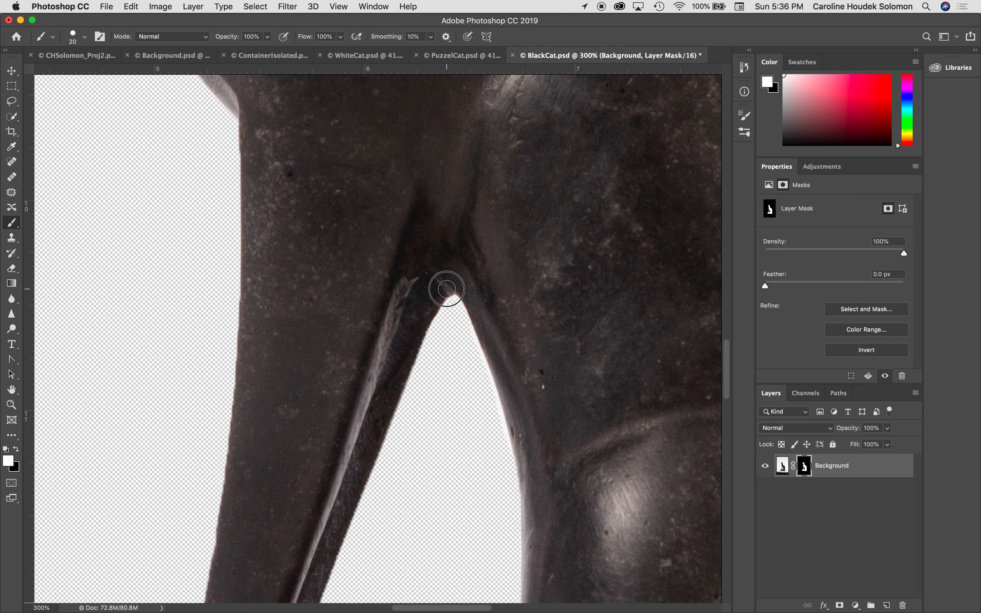
left_click(458, 286)
key("super+plus")
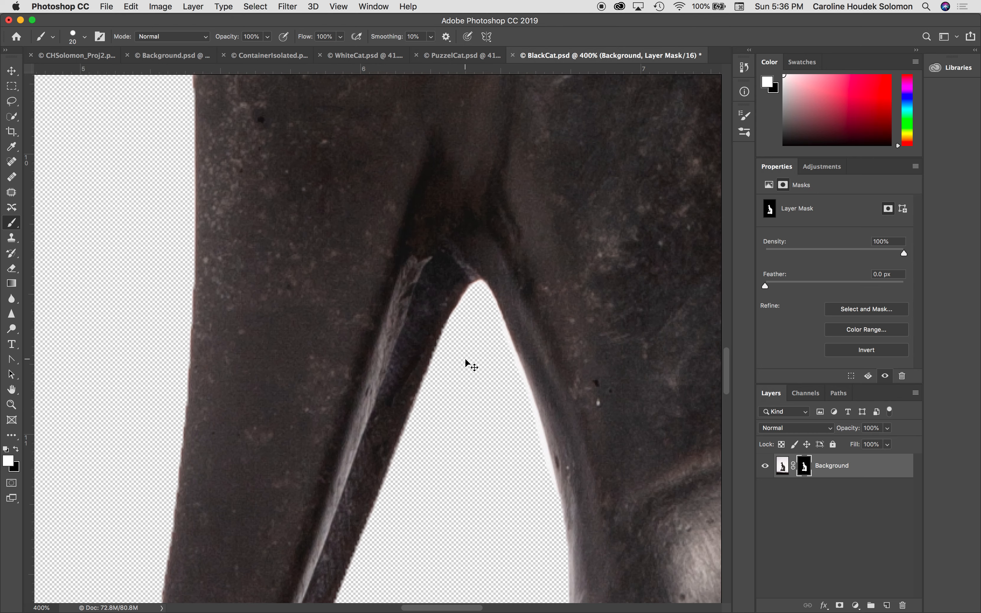